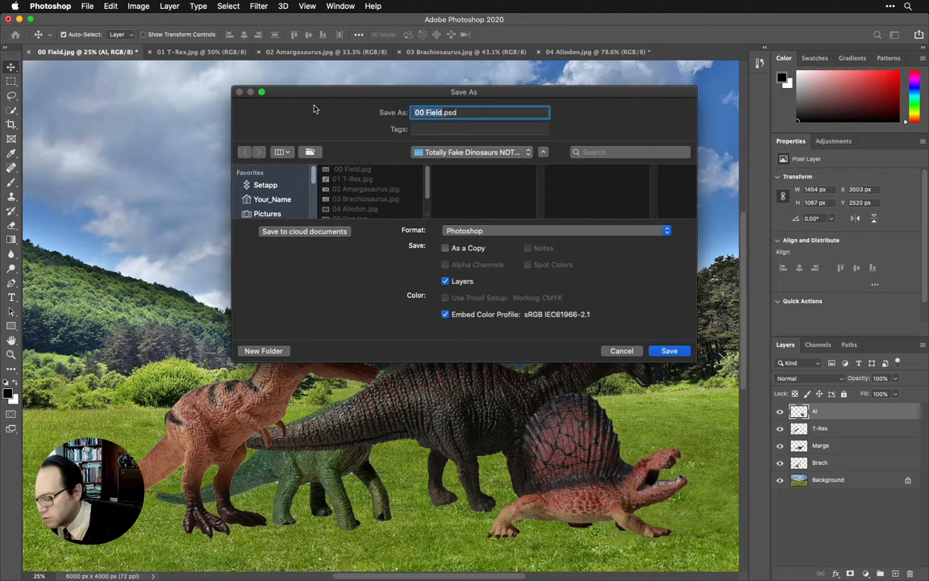
# Step: Save the dinosaur composite in Photoshop format as "Totally Real Dinosaurs they aren't fake.psd" with Maximize Compatibility enabled
pyautogui.write('Tot')
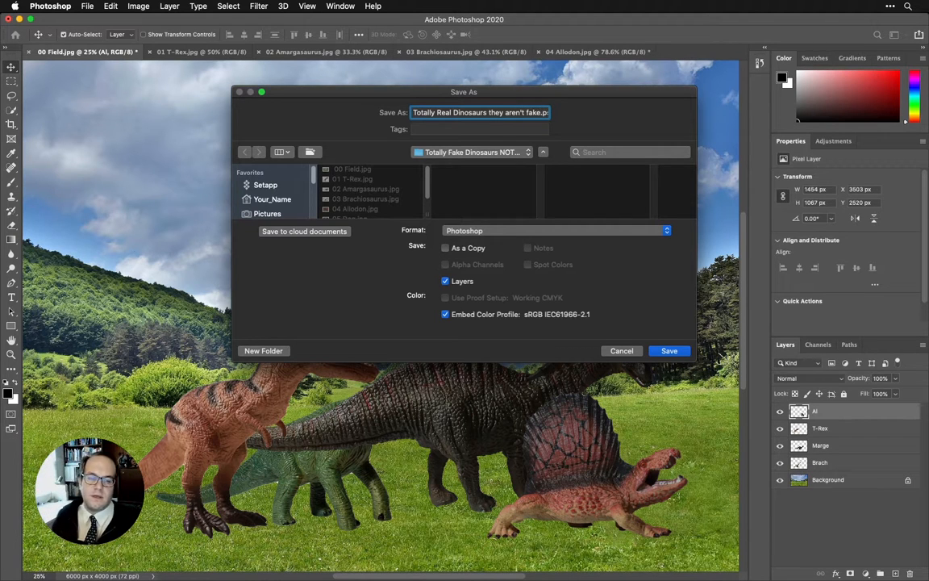
pyautogui.press('Return')
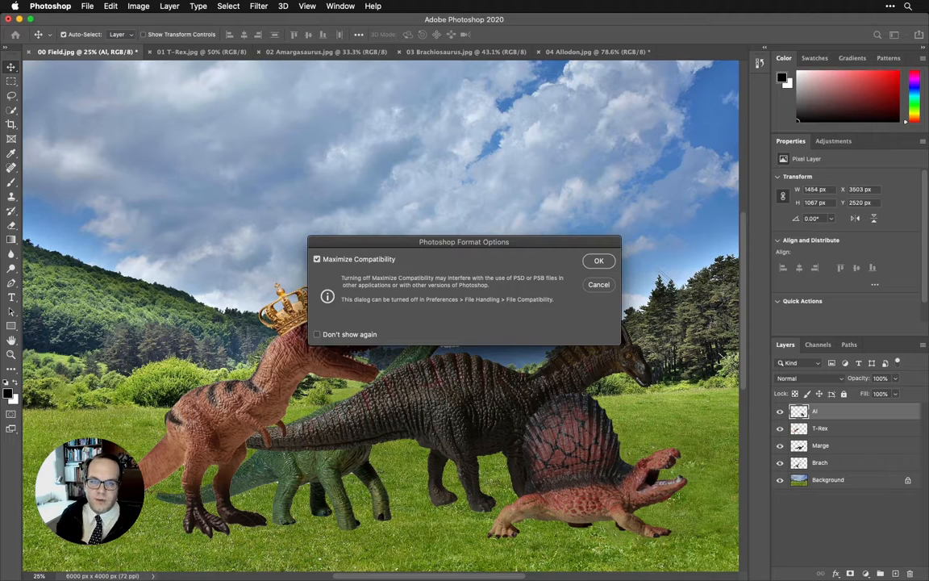
pyautogui.press('Return')
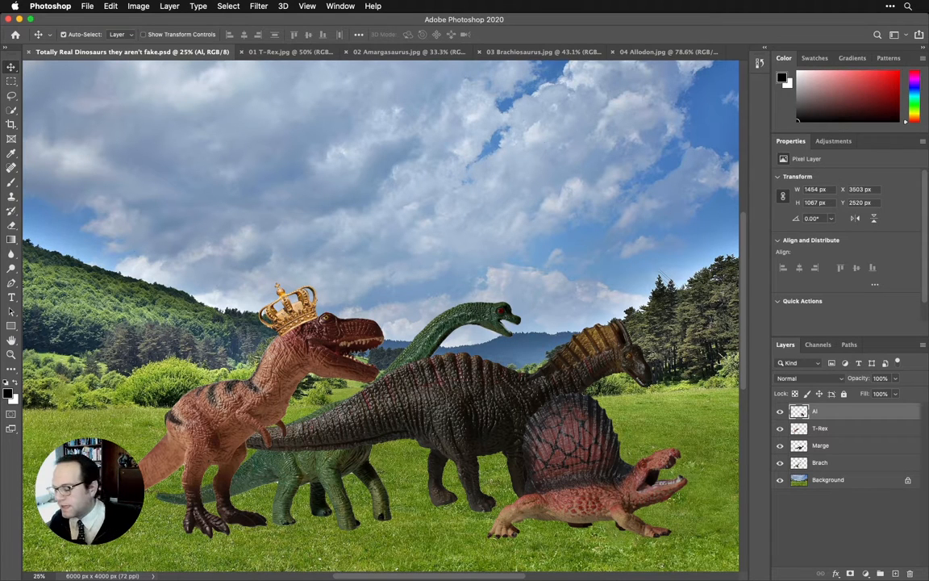
# Step: Open the image 05 Dog.jpg from the dinosaur project folder
pyautogui.press('super+o')
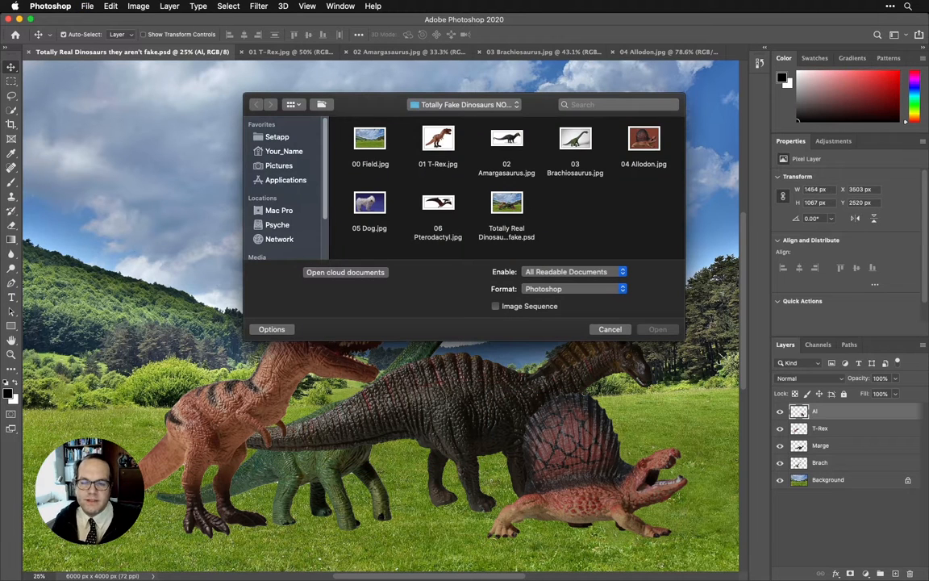
pyautogui.click(369, 204)
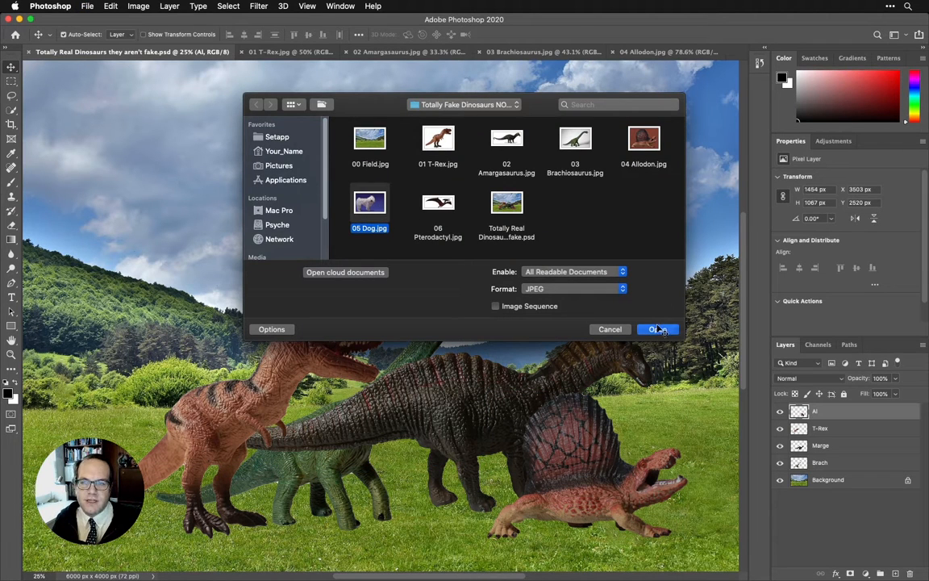
pyautogui.click(658, 329)
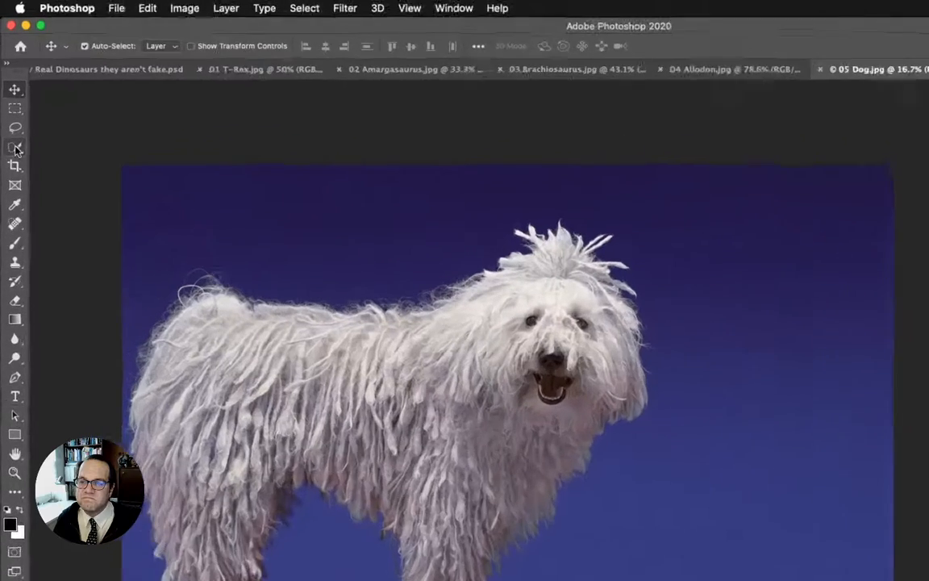
# Step: Select the white dog with the Object Selection Tool, using a rectangle of about 4518 by 3957 px around it
pyautogui.rightClick(13, 110)
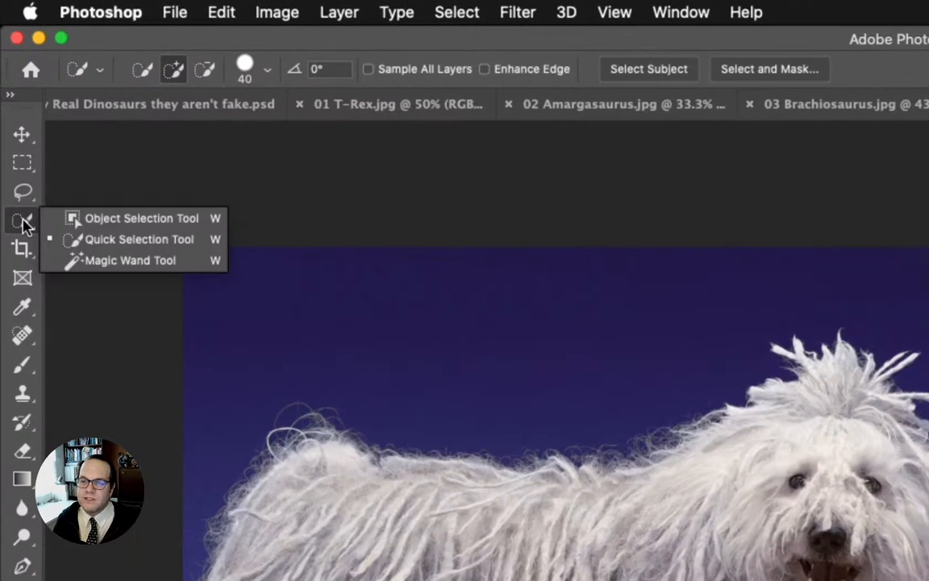
pyautogui.click(95, 240)
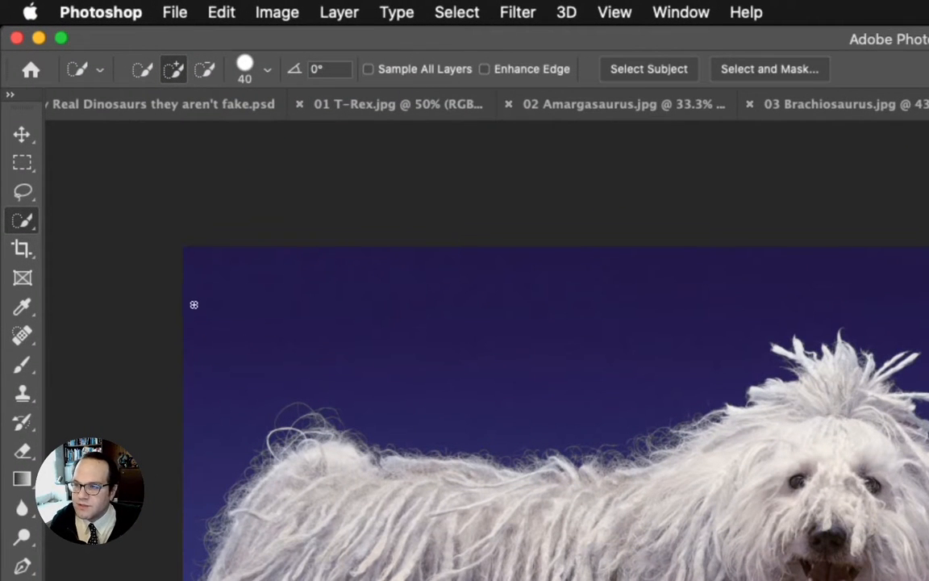
pyautogui.rightClick(26, 218)
pyautogui.click(65, 214)
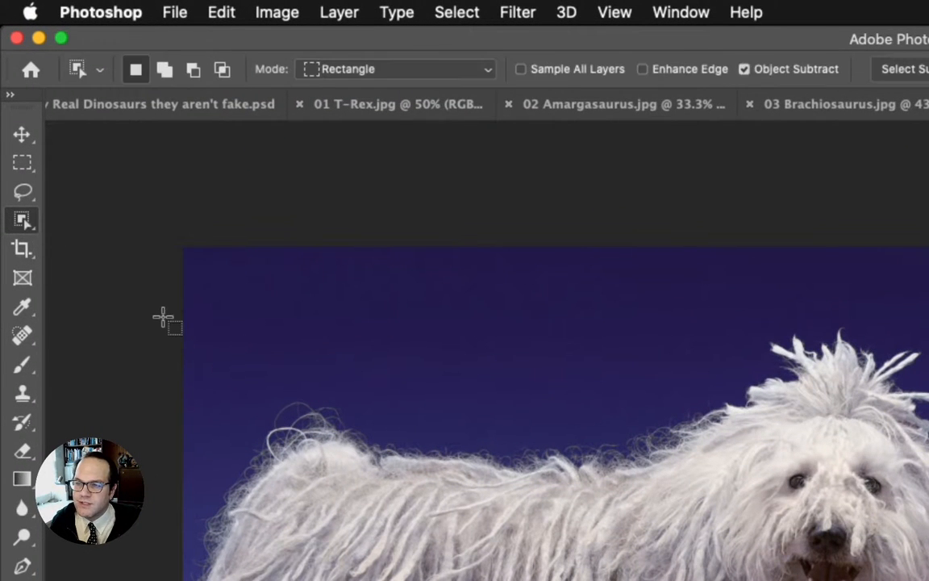
pyautogui.moveTo(163, 308); pyautogui.dragTo(928, 580)
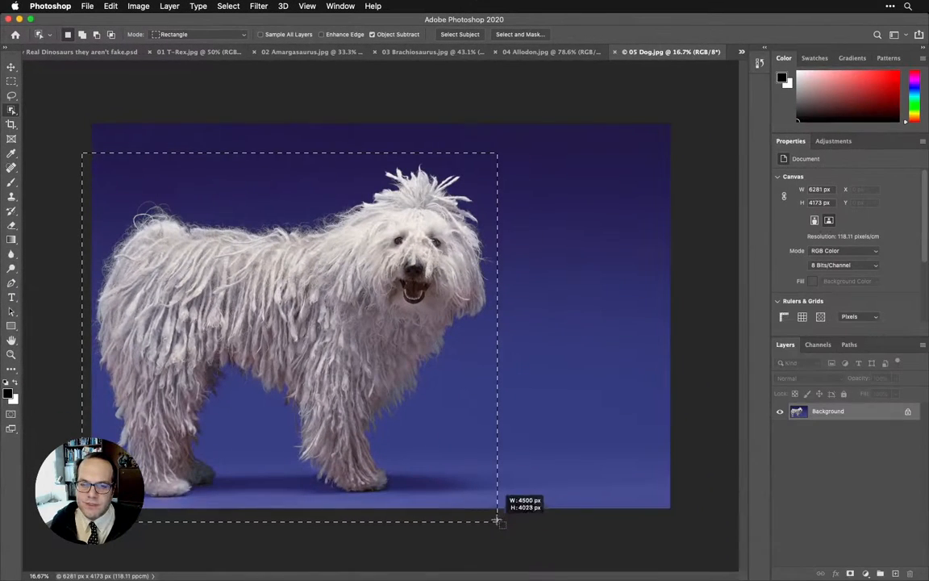
pyautogui.moveTo(497, 520); pyautogui.dragTo(498, 516)
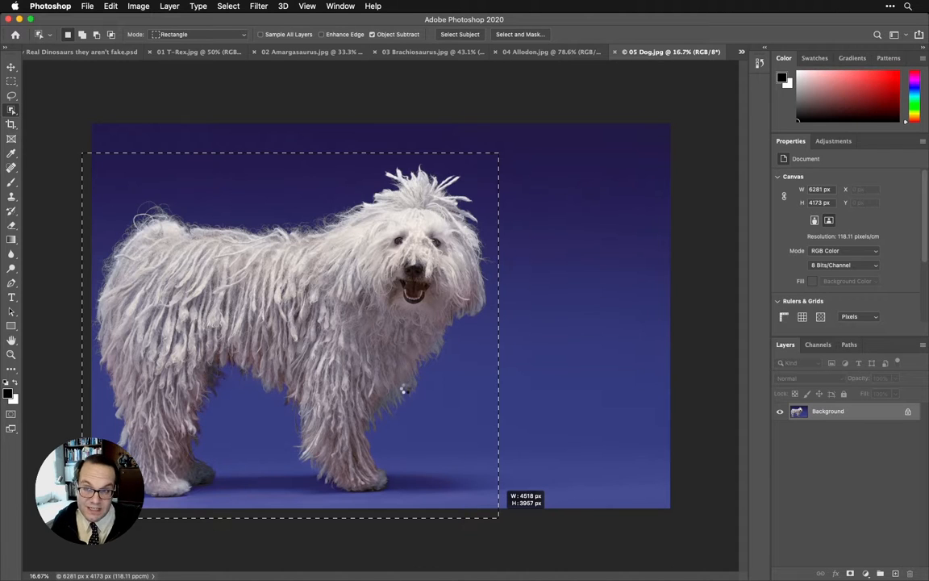
pyautogui.moveTo(498, 516); pyautogui.dragTo(499, 517)
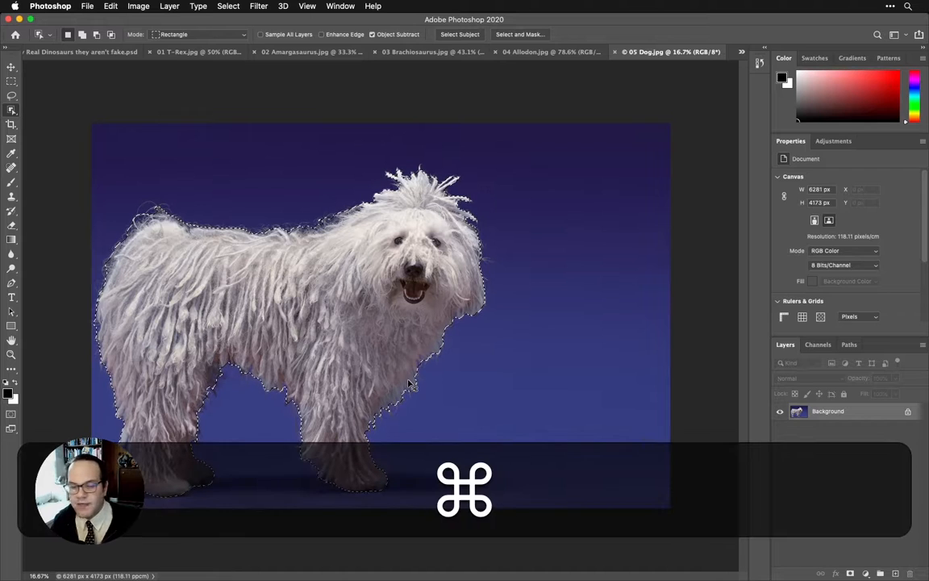
# Step: Try to copy the selected dog into the dinosaur composite, and undo the paste
pyautogui.press('super+c')
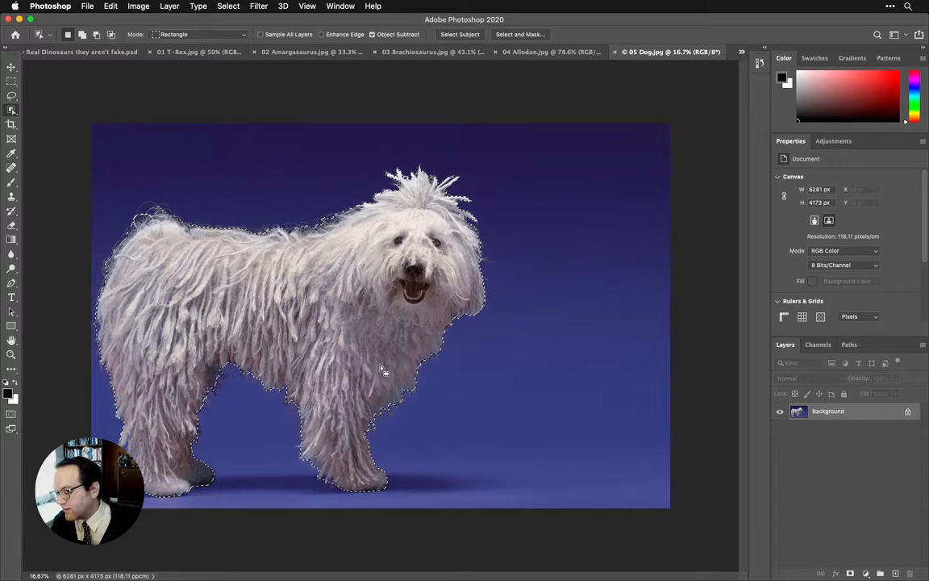
pyautogui.press('super+c')
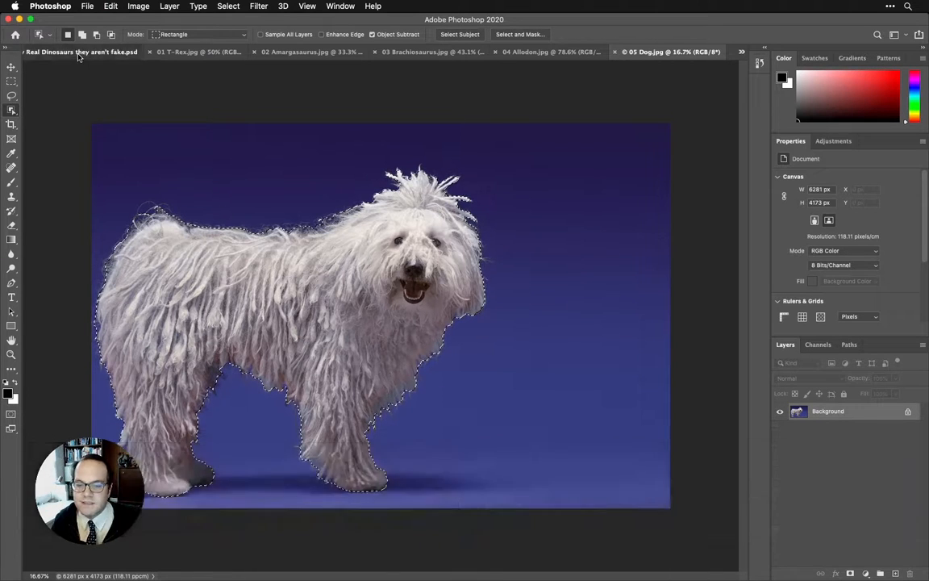
pyautogui.click(80, 52)
pyautogui.press('super+v')
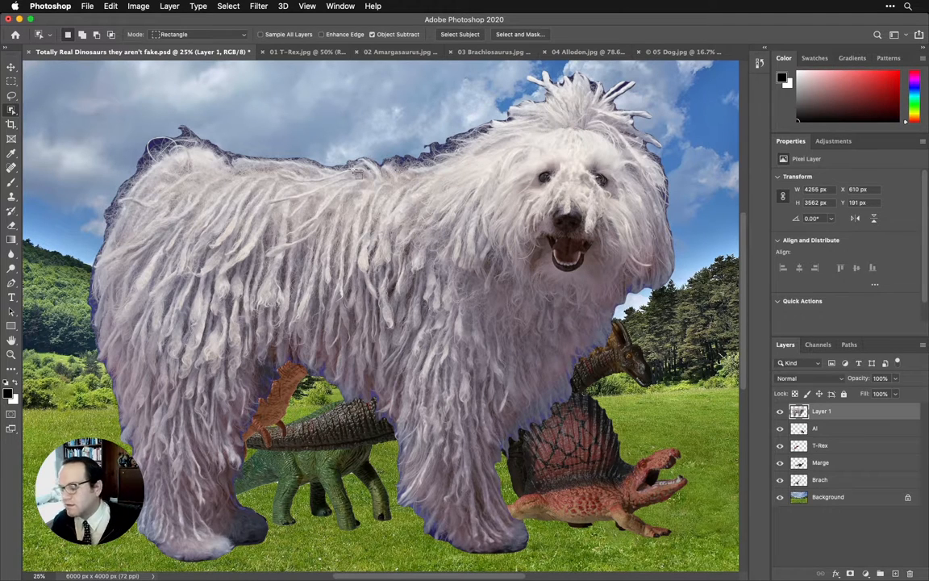
pyautogui.press('super+z')
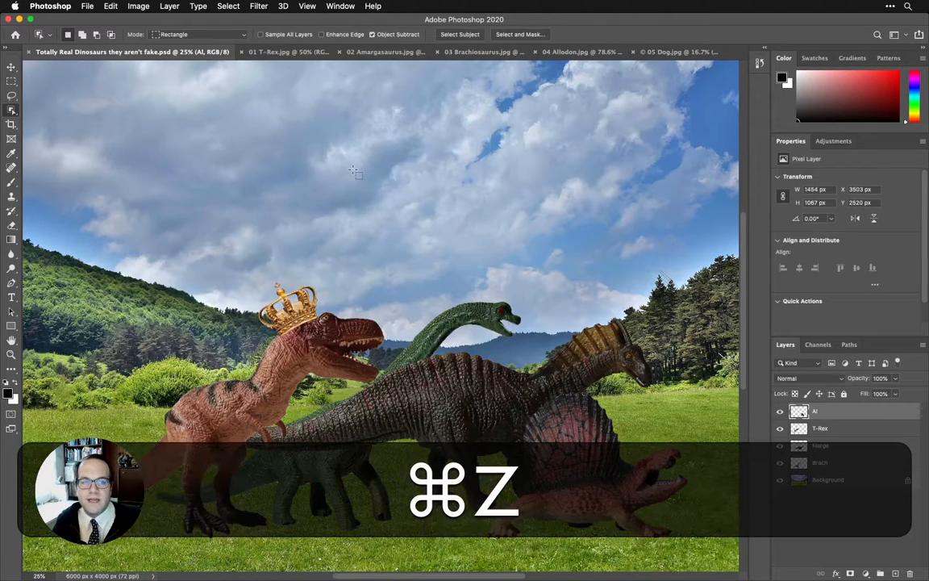
# Step: Return to 05 Dog.jpg, open its dog selection in Select and Mask, and activate the Refine Edge Brush Tool
pyautogui.click(674, 53)
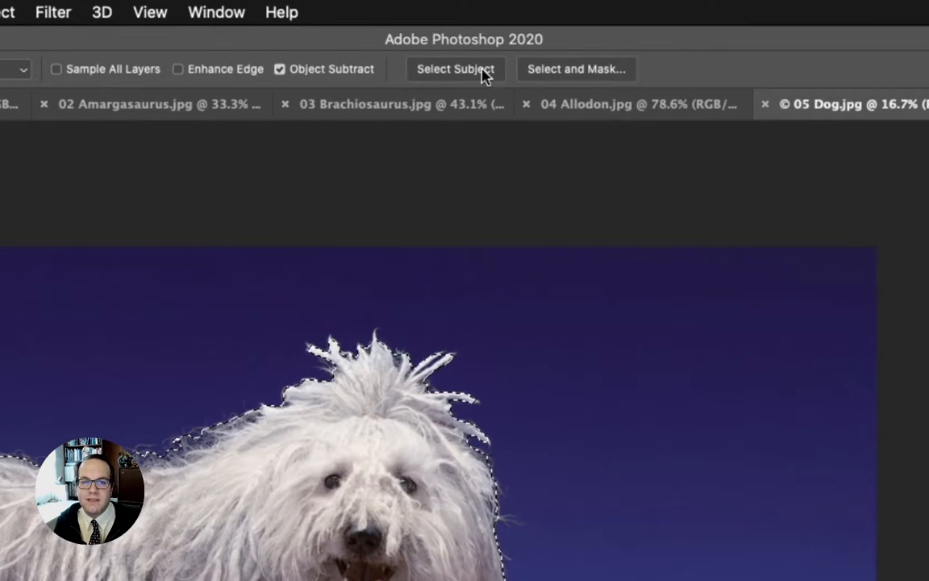
pyautogui.click(573, 71)
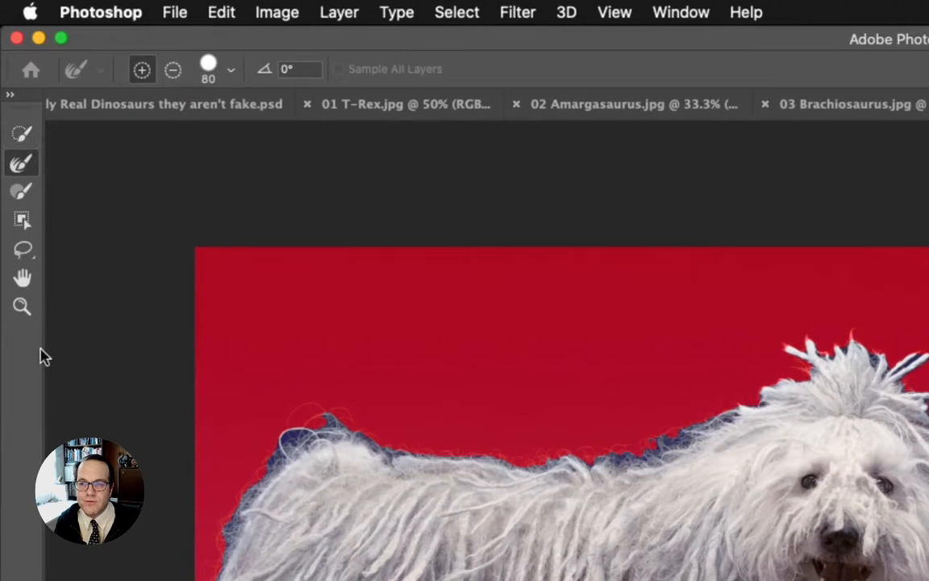
pyautogui.click(19, 139)
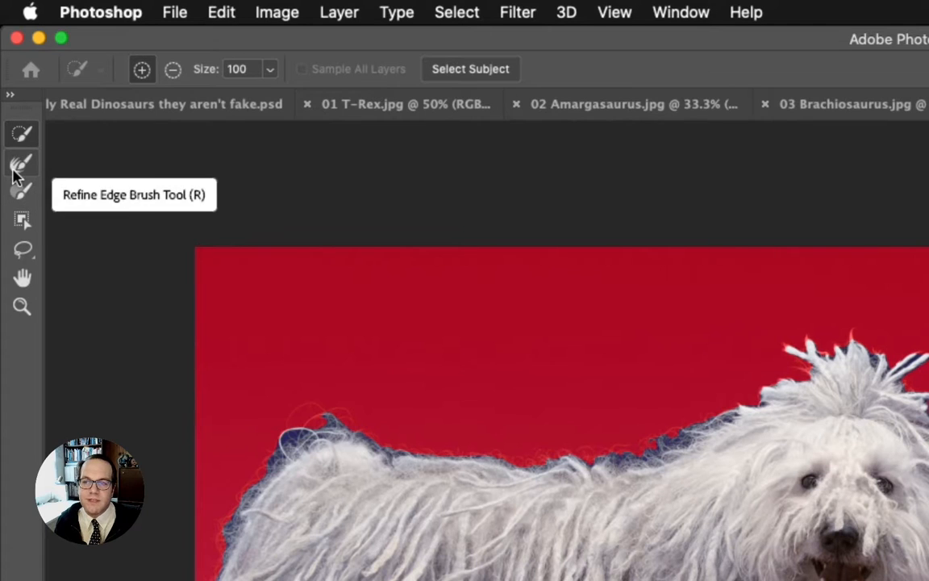
pyautogui.click(15, 168)
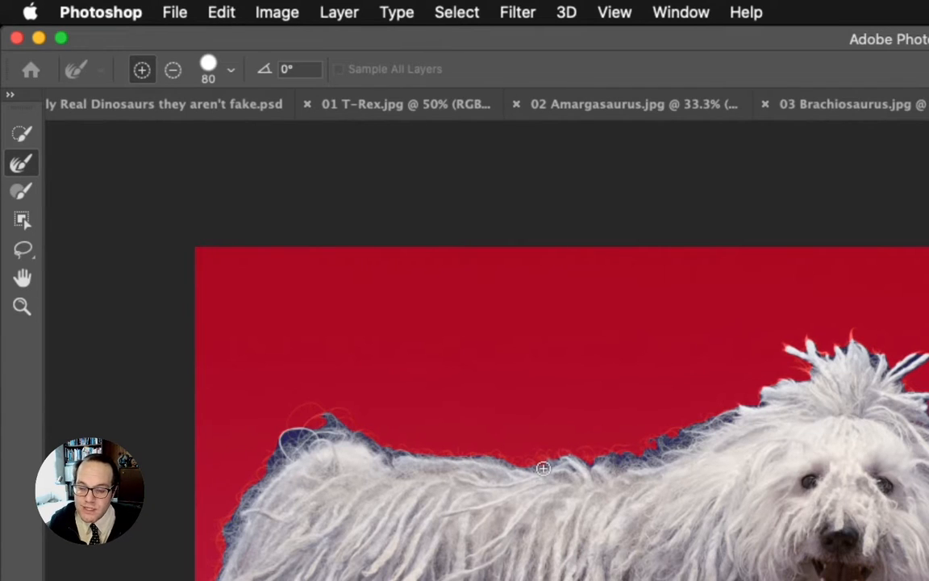
# Step: Enlarge the Refine Edge Brush to 200 and brush over the dog's fur edge along the rear of the back, tail and rump
pyautogui.press(']')
pyautogui.press(']')
pyautogui.press(']')
pyautogui.press(']')
pyautogui.press(']')
pyautogui.press(']')
pyautogui.press(']')
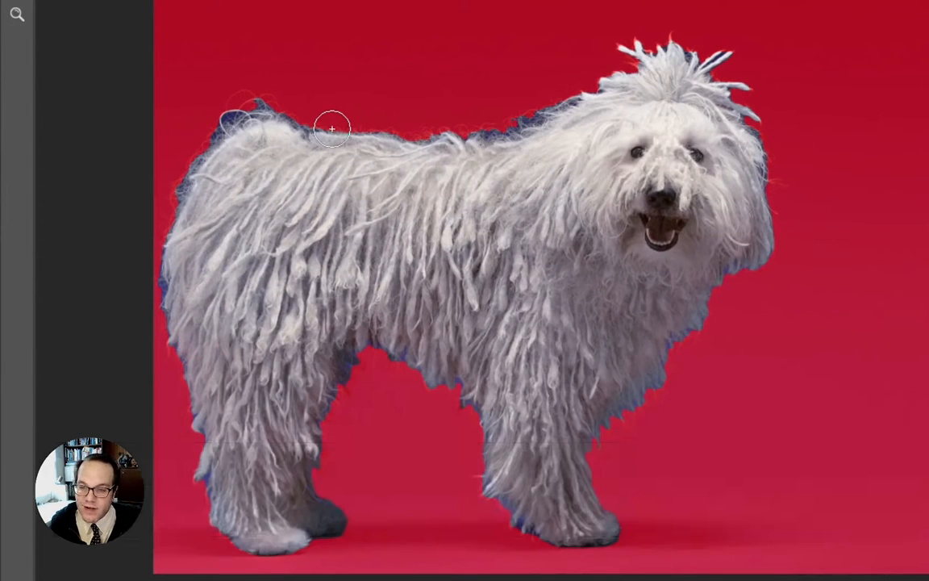
pyautogui.press('[')
pyautogui.press('[')
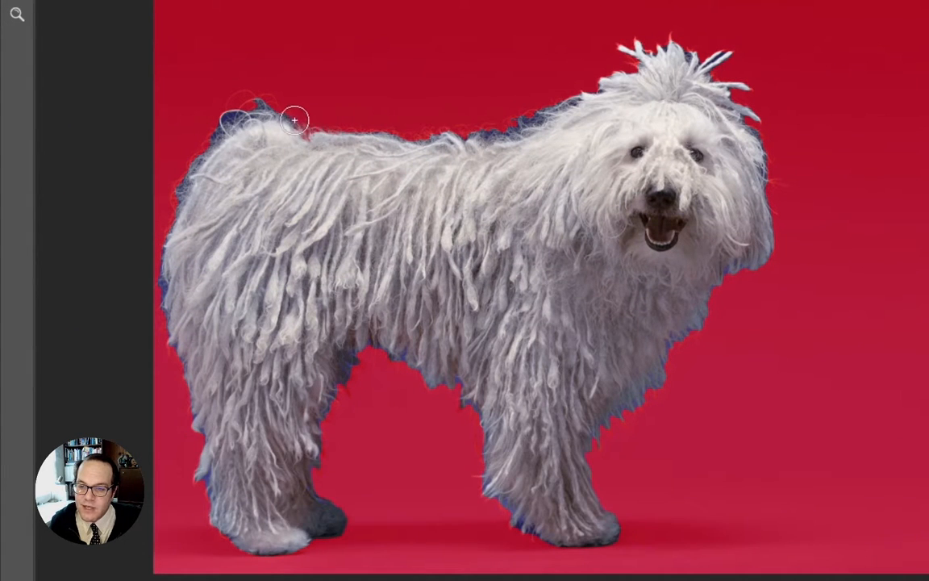
pyautogui.moveTo(294, 119)
pyautogui.mouseDown()
pyautogui.moveTo(240, 102)
pyautogui.moveTo(270, 99)
pyautogui.moveTo(306, 121)
pyautogui.mouseUp()
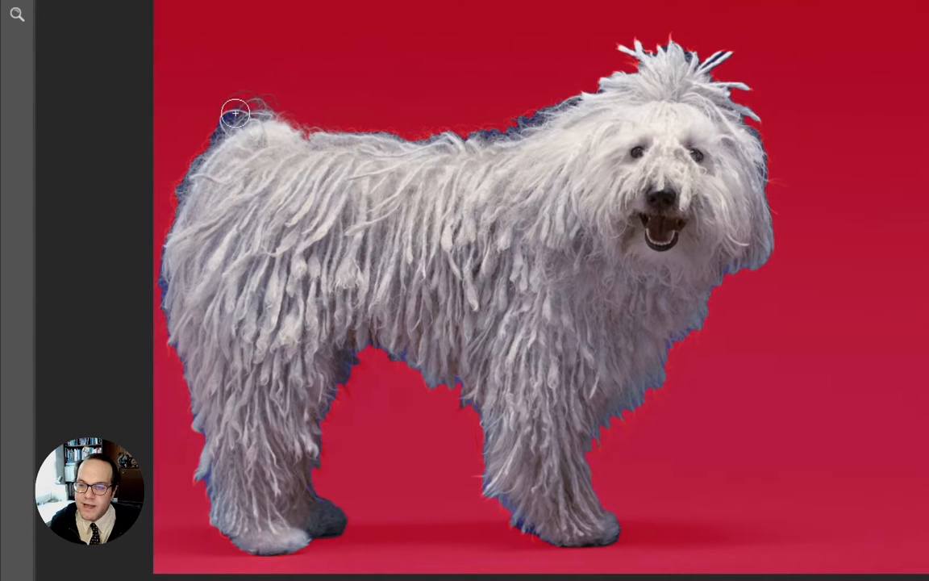
pyautogui.moveTo(235, 114)
pyautogui.mouseDown()
pyautogui.moveTo(205, 121)
pyautogui.moveTo(190, 141)
pyautogui.moveTo(173, 165)
pyautogui.moveTo(175, 195)
pyautogui.mouseUp()
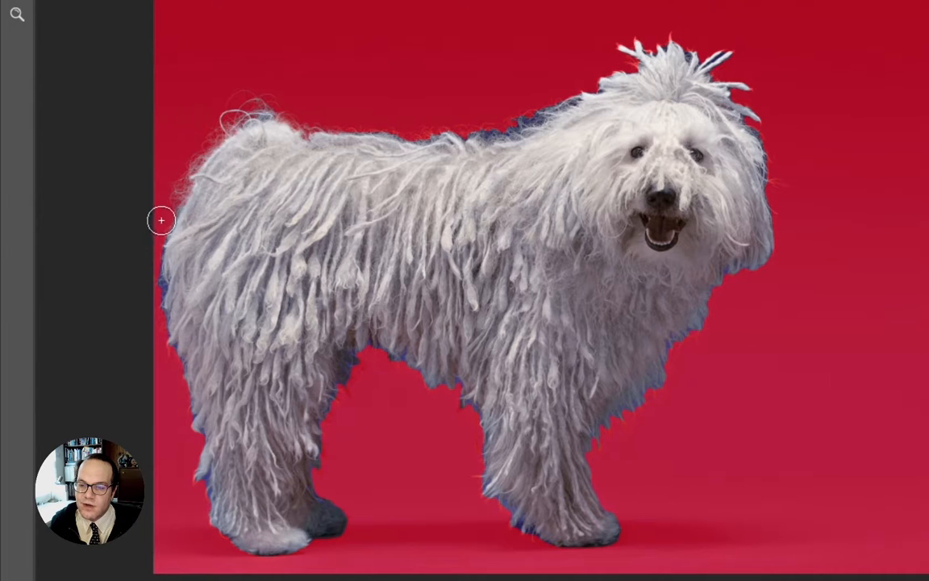
pyautogui.moveTo(164, 216)
pyautogui.mouseDown()
pyautogui.moveTo(154, 255)
pyautogui.moveTo(162, 332)
pyautogui.mouseUp()
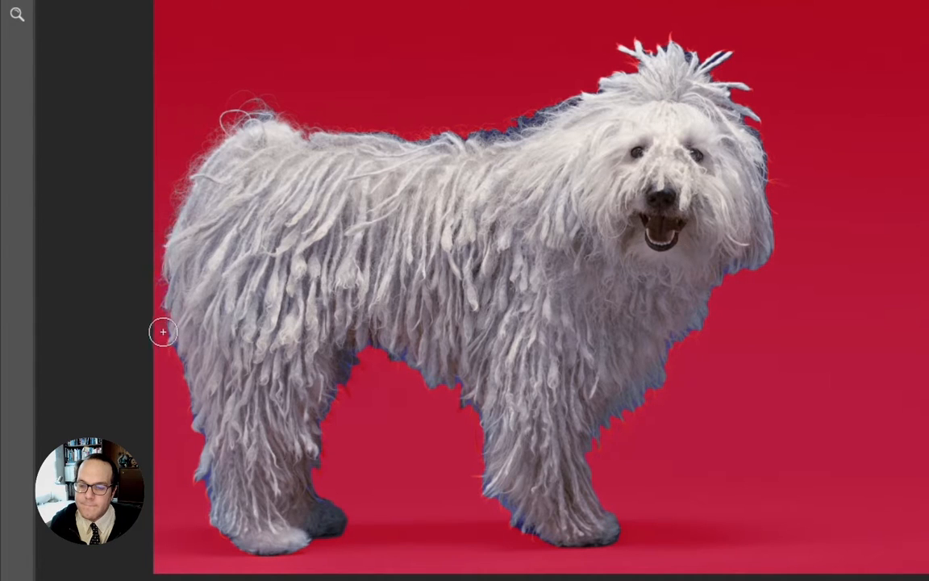
pyautogui.press('space')
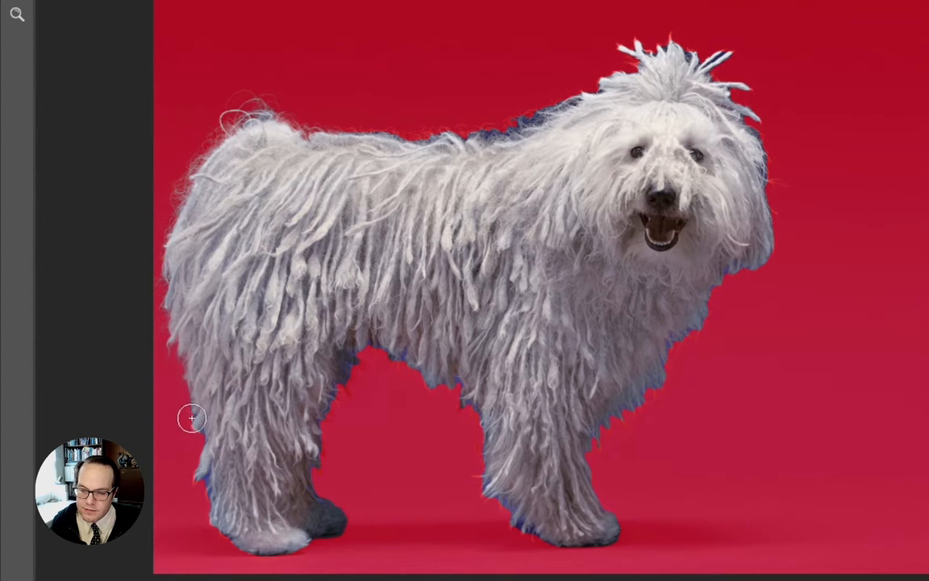
# Step: Brush the refined edge around the rear leg, the belly, the front leg and up the chest to below the chin
pyautogui.moveTo(192, 477)
pyautogui.mouseDown()
pyautogui.moveTo(205, 518)
pyautogui.moveTo(204, 468)
pyautogui.moveTo(203, 518)
pyautogui.moveTo(242, 550)
pyautogui.moveTo(345, 535)
pyautogui.mouseUp()
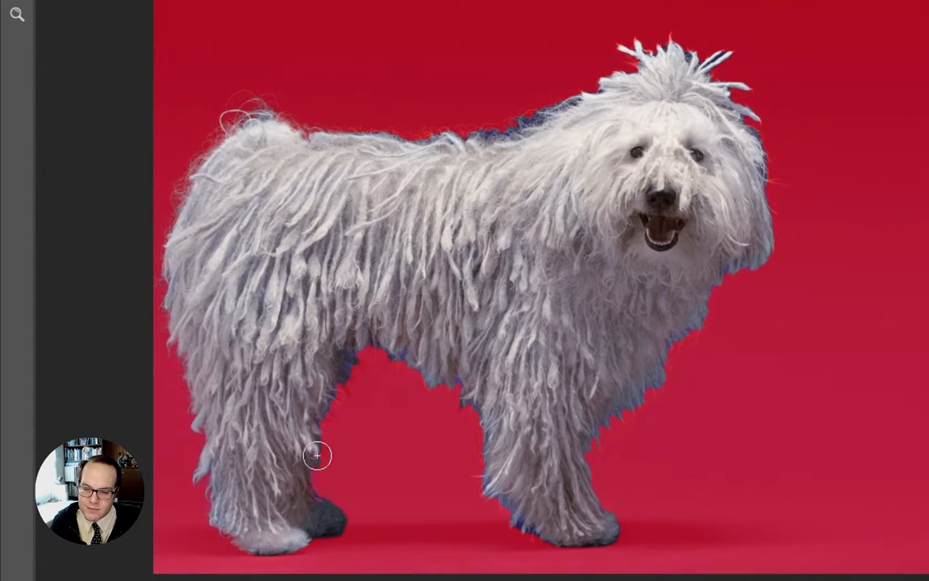
pyautogui.moveTo(330, 410)
pyautogui.mouseDown()
pyautogui.moveTo(338, 378)
pyautogui.moveTo(369, 350)
pyautogui.mouseUp()
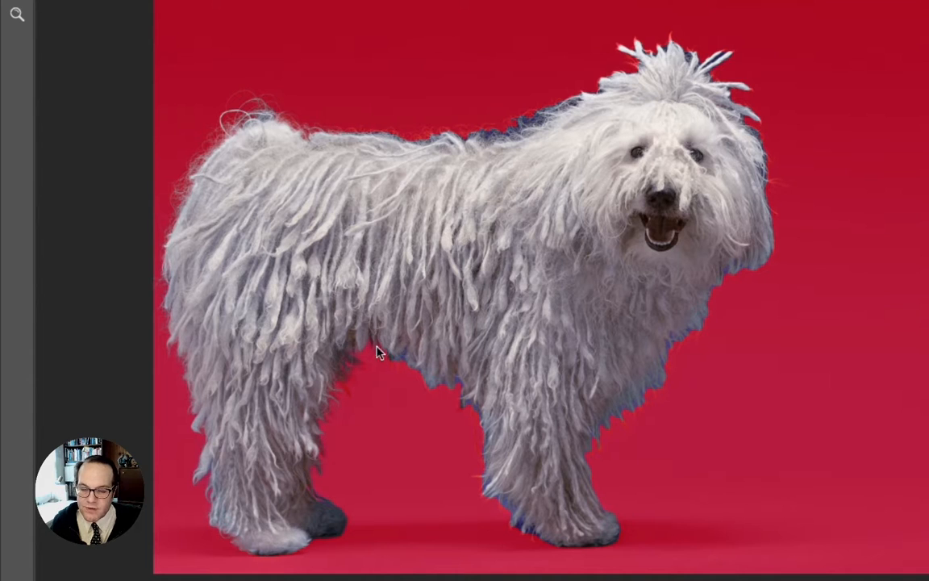
pyautogui.moveTo(381, 348)
pyautogui.mouseDown()
pyautogui.moveTo(421, 382)
pyautogui.moveTo(449, 380)
pyautogui.moveTo(457, 391)
pyautogui.moveTo(472, 418)
pyautogui.moveTo(460, 449)
pyautogui.mouseUp()
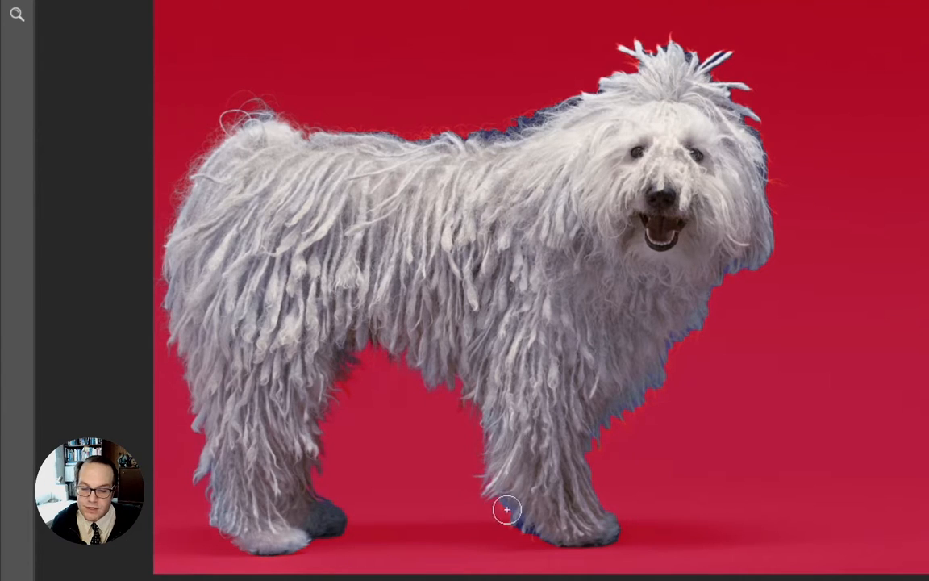
pyautogui.moveTo(506, 510); pyautogui.dragTo(533, 517)
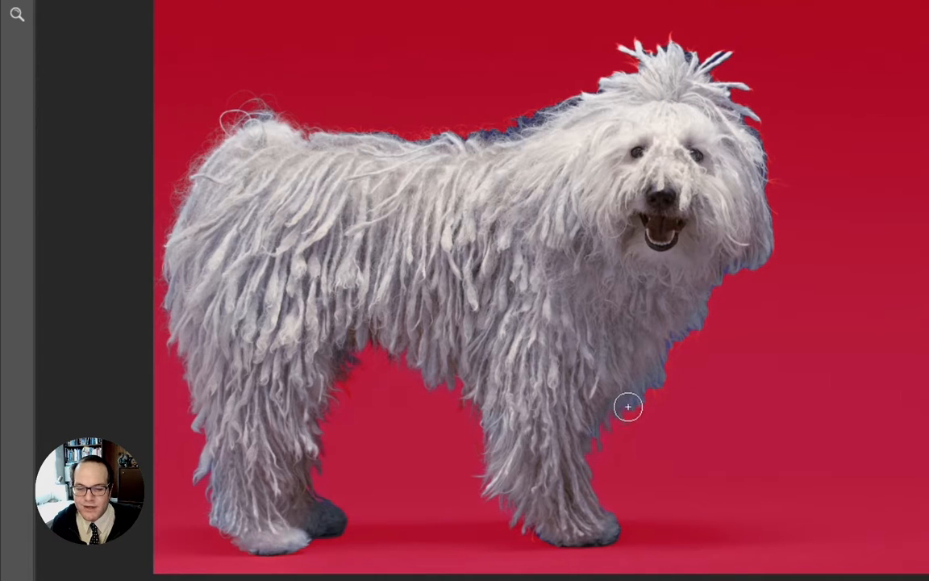
pyautogui.moveTo(628, 407); pyautogui.dragTo(597, 452)
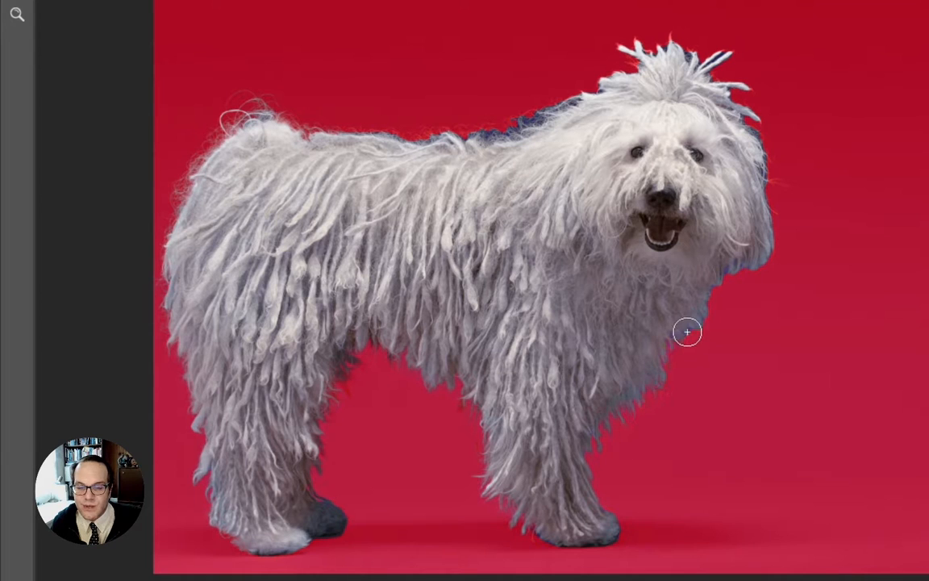
pyautogui.moveTo(687, 332); pyautogui.dragTo(729, 272)
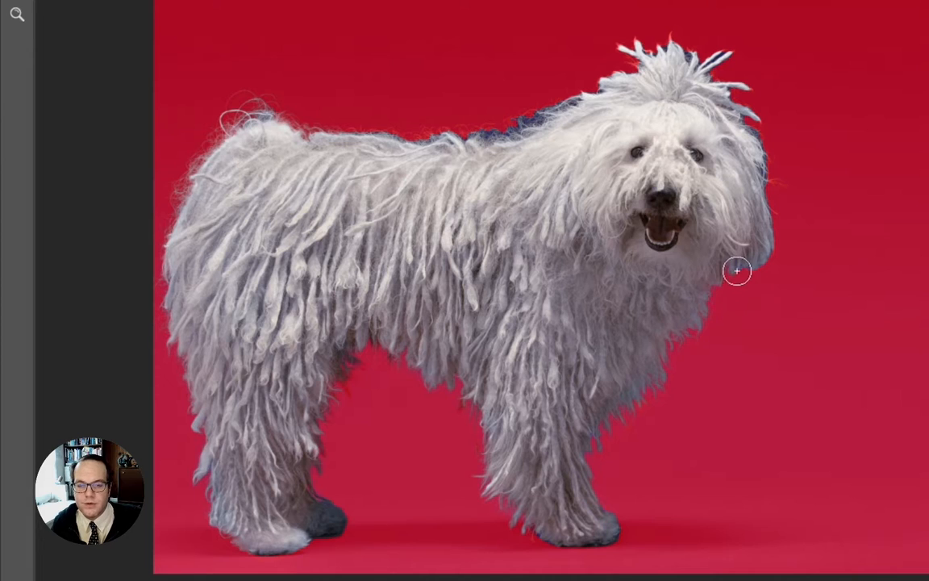
# Step: Refine the fur edge around the side of the head, the tuft on top, the neck and along the back
pyautogui.moveTo(768, 175); pyautogui.dragTo(741, 113)
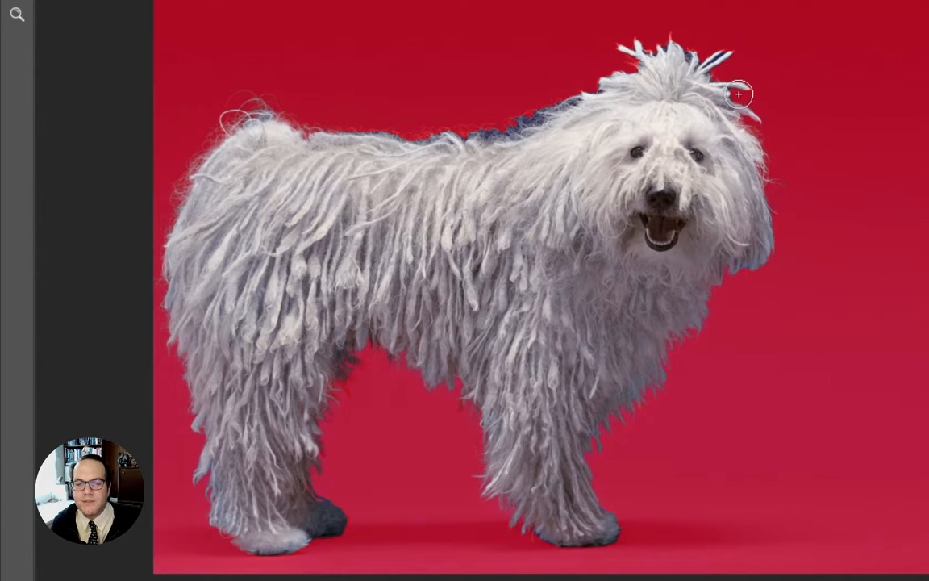
pyautogui.moveTo(743, 56); pyautogui.dragTo(727, 44)
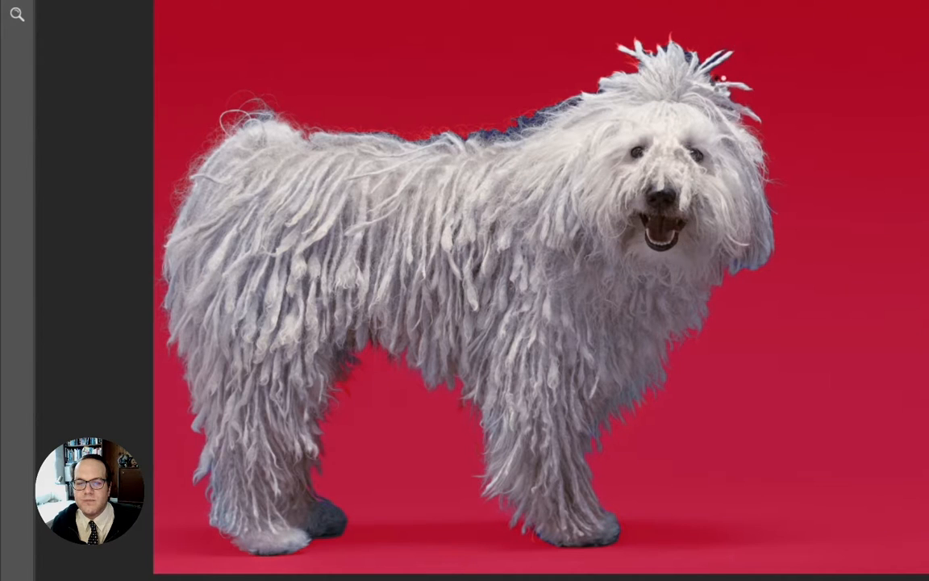
pyautogui.moveTo(702, 63); pyautogui.dragTo(694, 57)
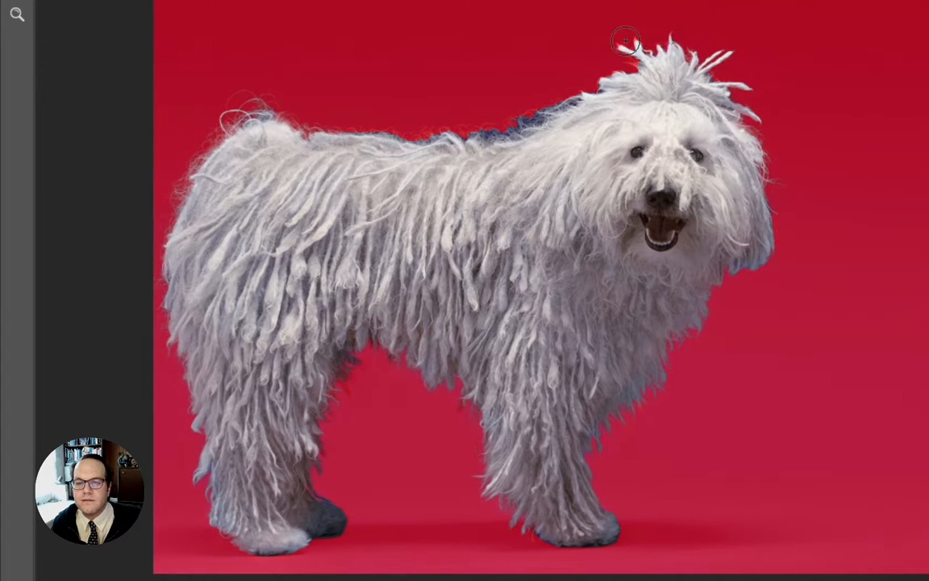
pyautogui.click(620, 97)
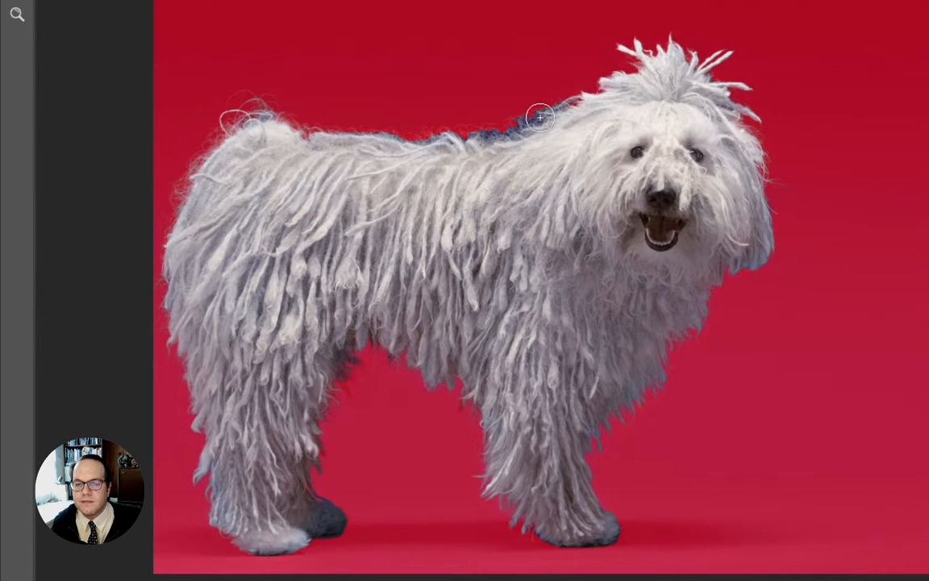
pyautogui.moveTo(540, 118)
pyautogui.mouseDown()
pyautogui.moveTo(407, 134)
pyautogui.moveTo(262, 110)
pyautogui.mouseUp()
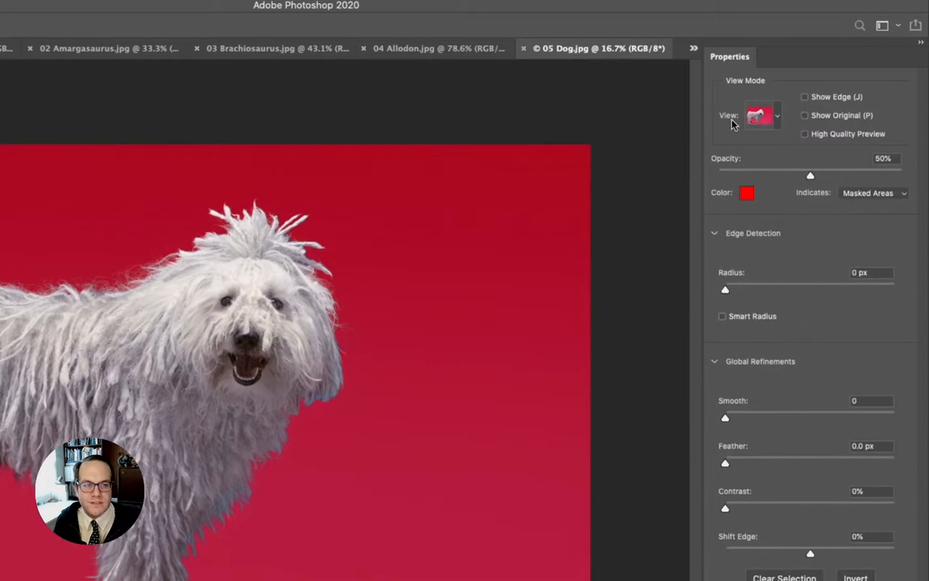
# Step: Check the dog's refined mask in the Onion Skin, Marching Ants and Black & White views
pyautogui.click(776, 119)
pyautogui.click(771, 152)
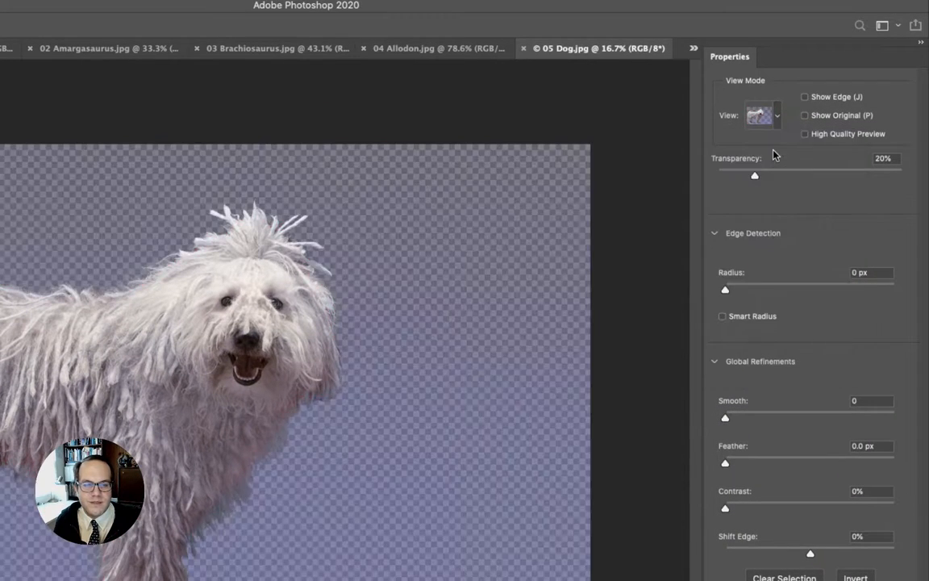
pyautogui.click(772, 118)
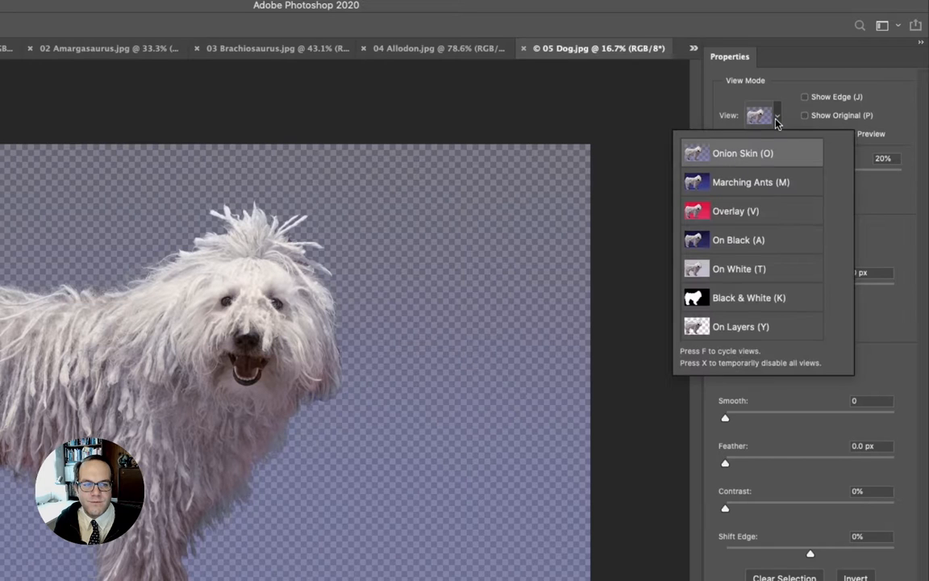
pyautogui.click(768, 181)
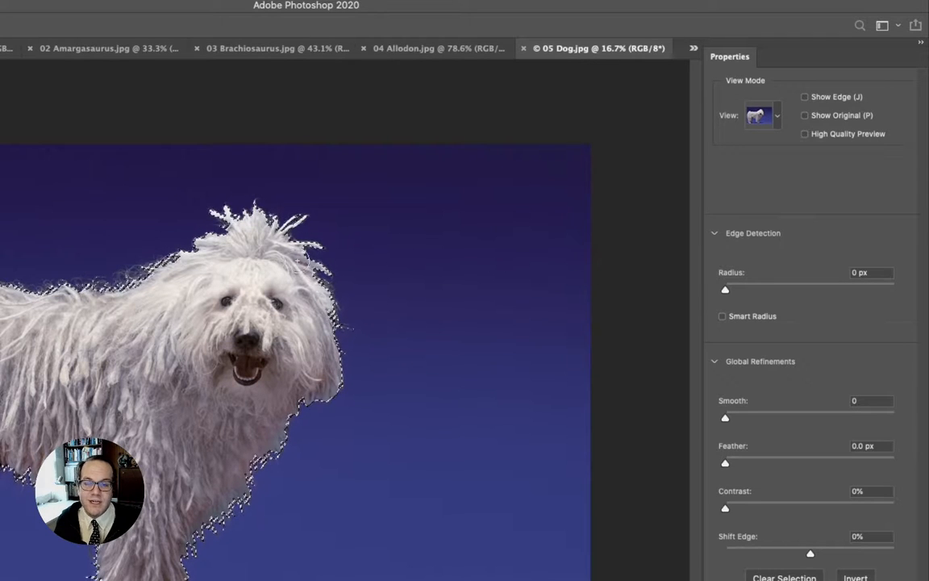
pyautogui.click(778, 117)
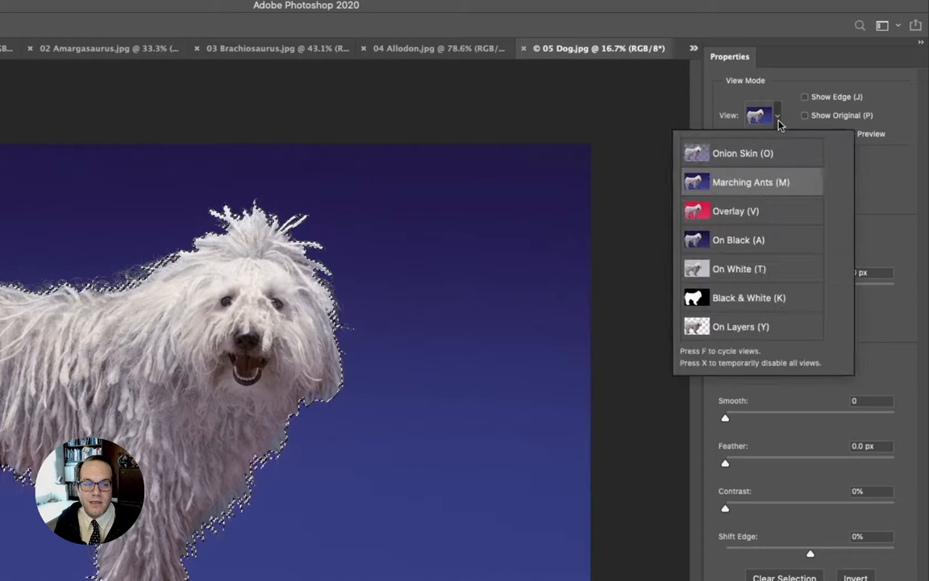
pyautogui.click(777, 292)
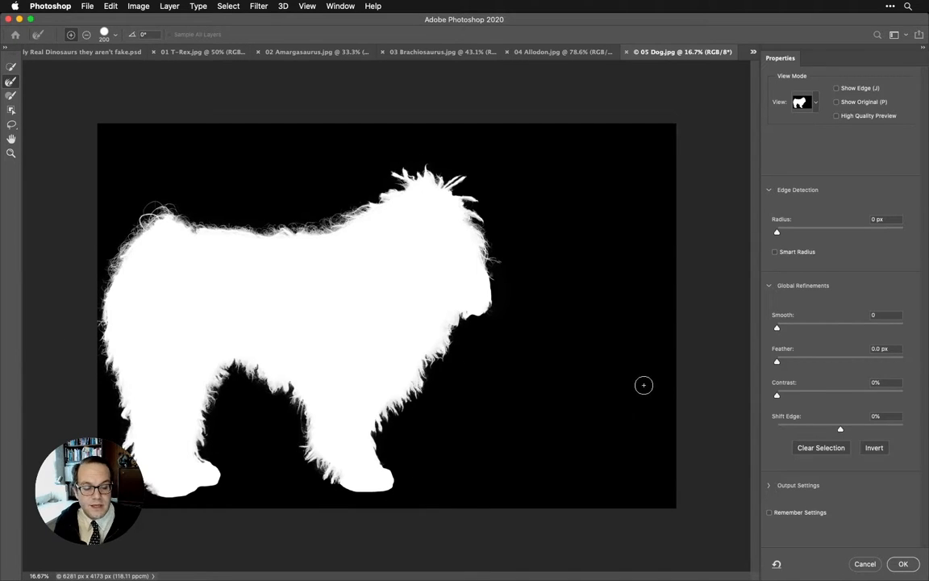
# Step: Apply the refined selection and copy the dog into Totally Real Dinosaurs they aren't fake.psd
pyautogui.click(903, 564)
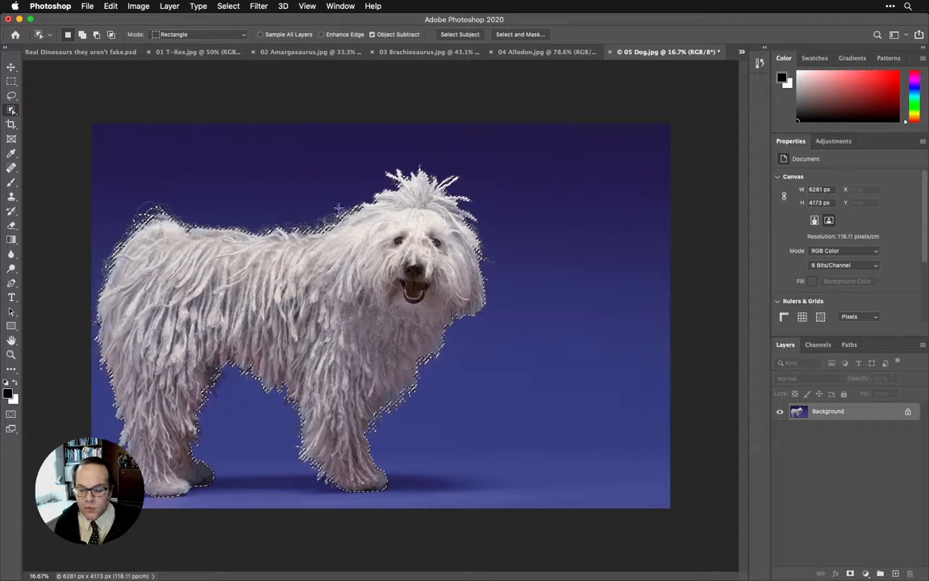
pyautogui.press('super+c')
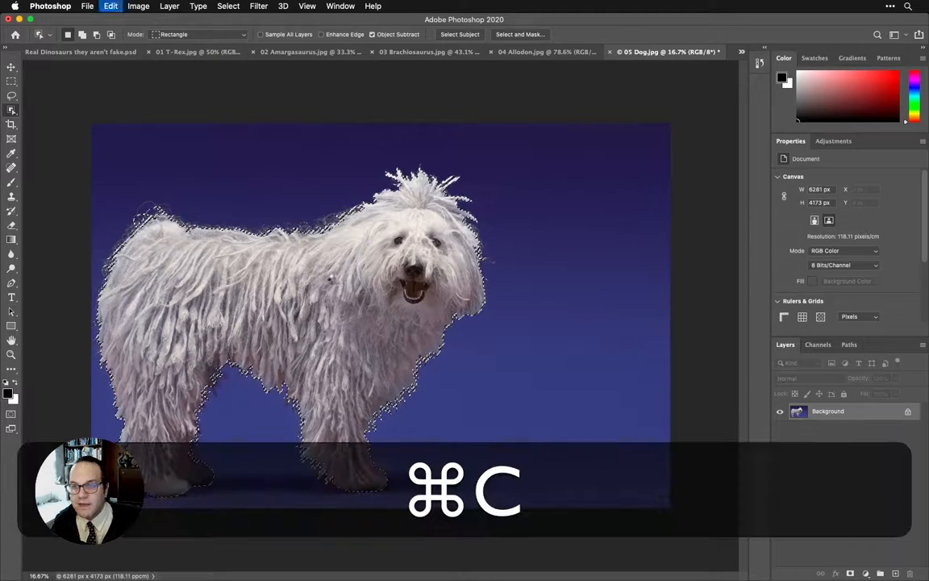
pyautogui.click(67, 50)
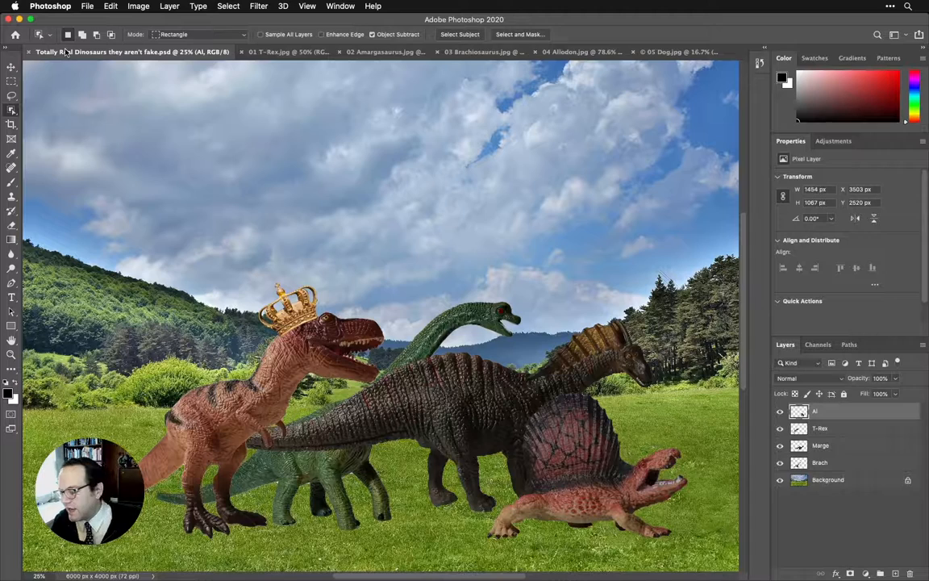
pyautogui.press('super+v')
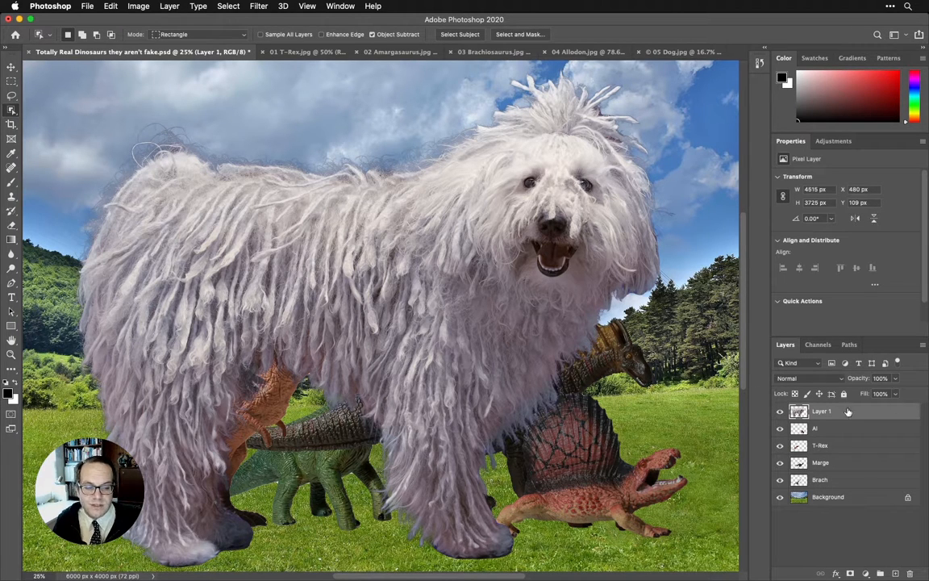
# Step: Rename the pasted dog's layer as Dog
pyautogui.doubleClick(821, 411)
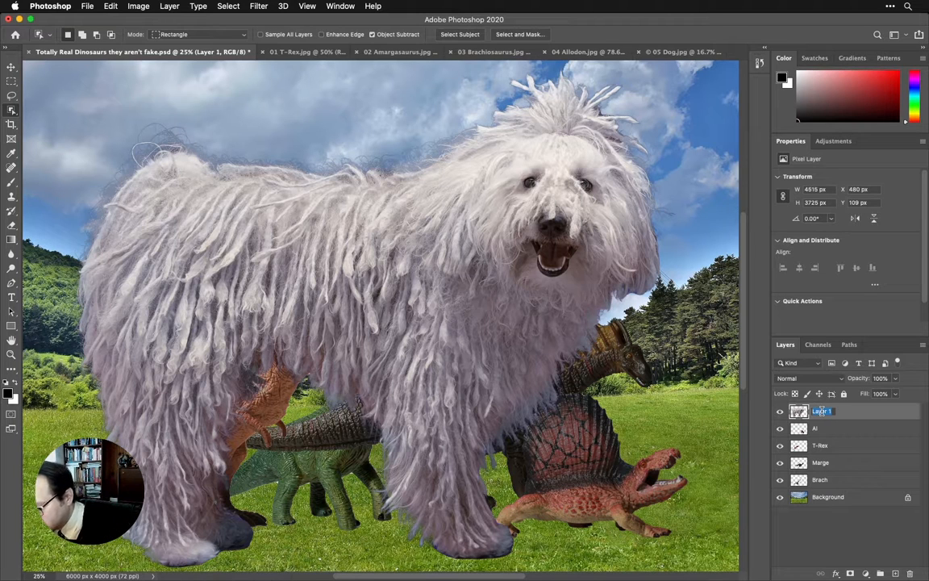
pyautogui.write('Dog')
pyautogui.press('Return')
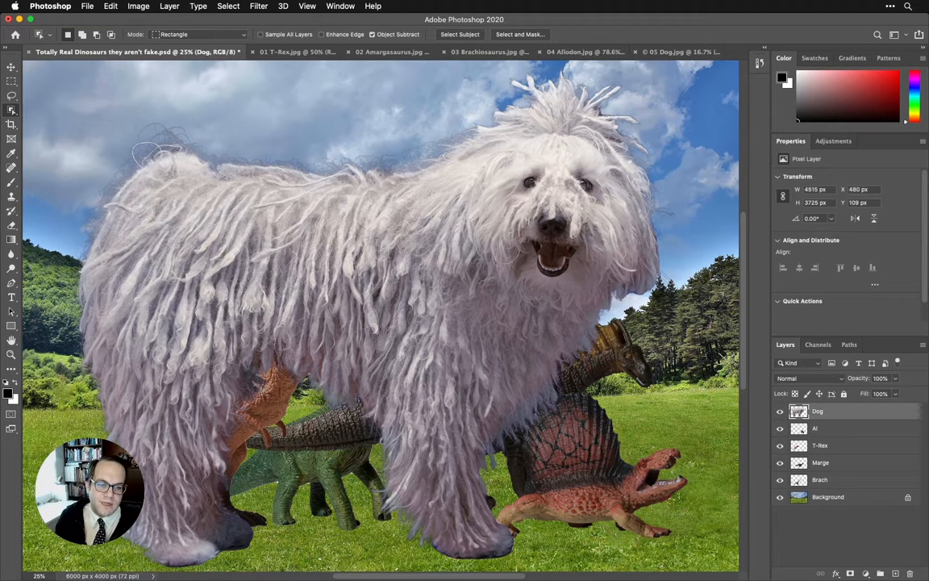